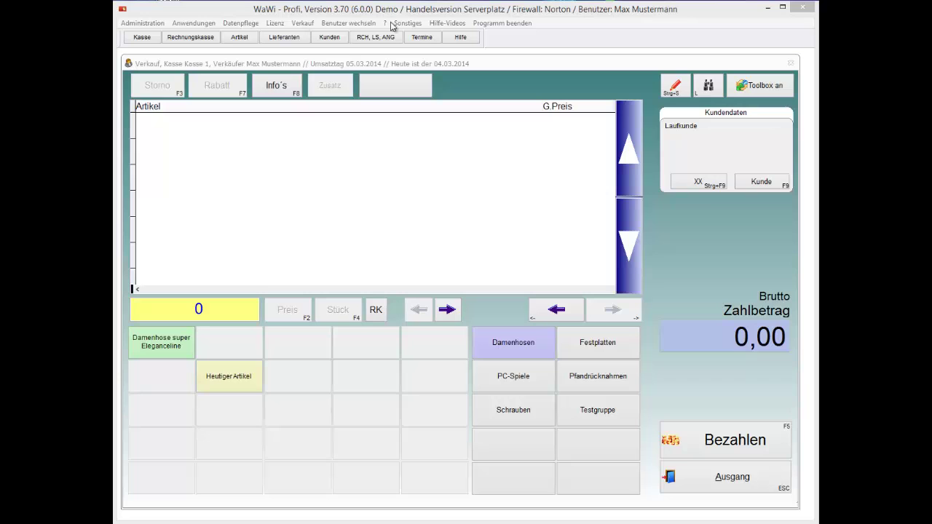
Step: Check the VAT rate for voucher creation in the miscellaneous register settings under the system settings, and return to the sales screen
click(142, 25)
key(Down)
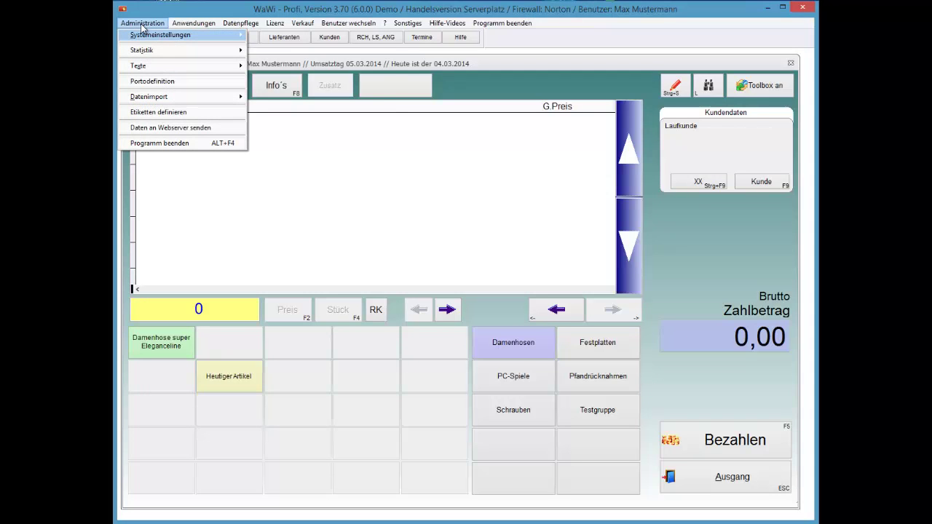
key(Right)
key(Return)
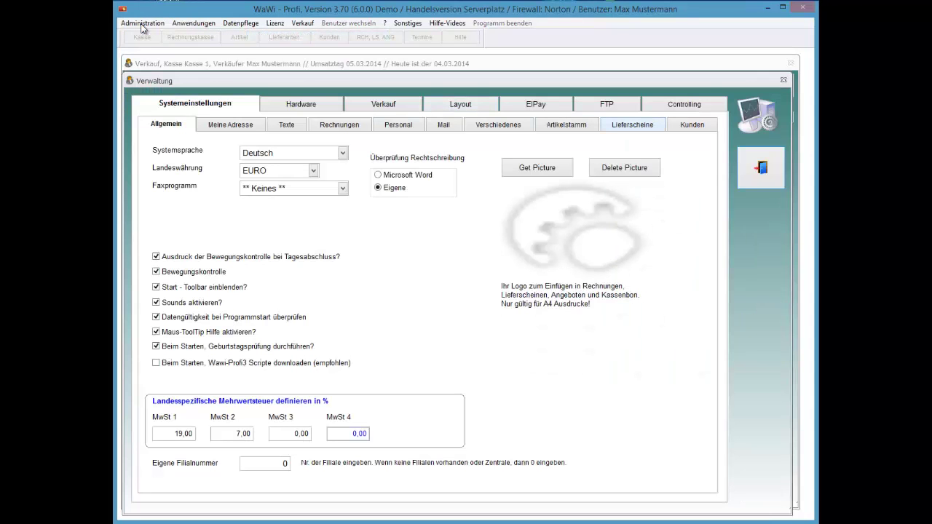
click(383, 104)
click(681, 140)
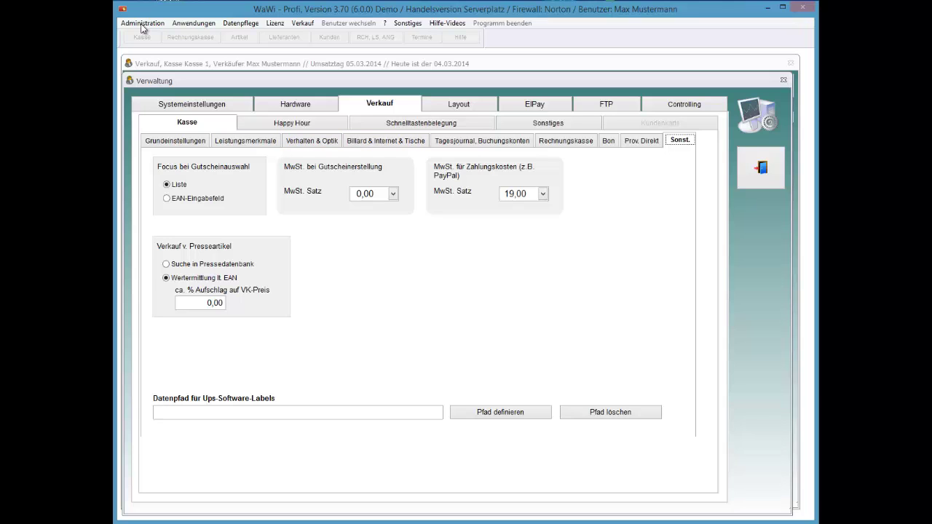
click(768, 176)
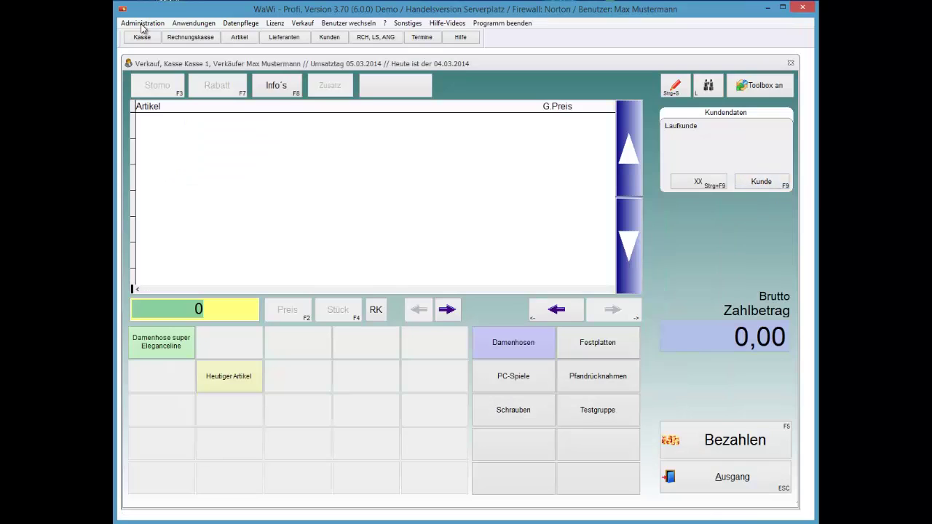
Step: Look at the receipt copies for 5 March 2014 on register Kasse 1, and close them
click(141, 24)
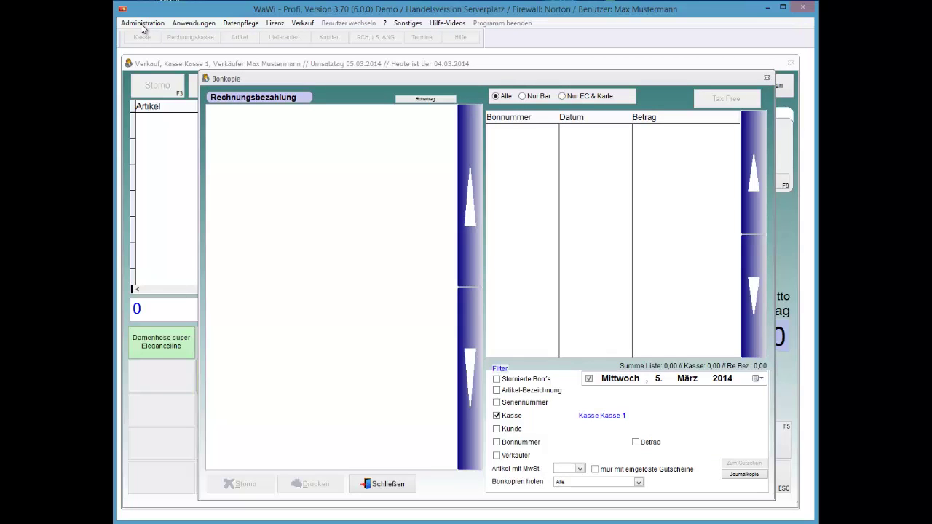
key(Escape)
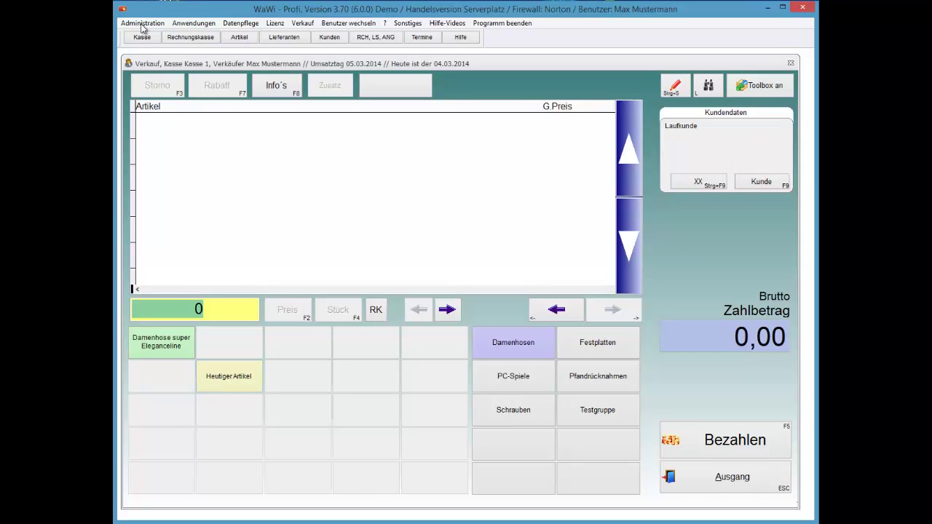
Step: Edit Musterartikel 2 in the article master and set both its purchase VAT and sales VAT to 7,00
key(alt+a)
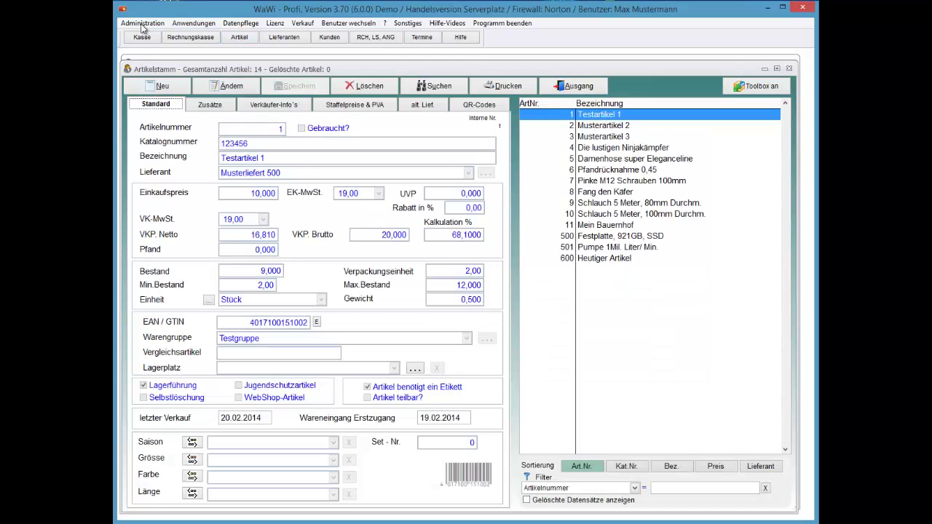
key(Down)
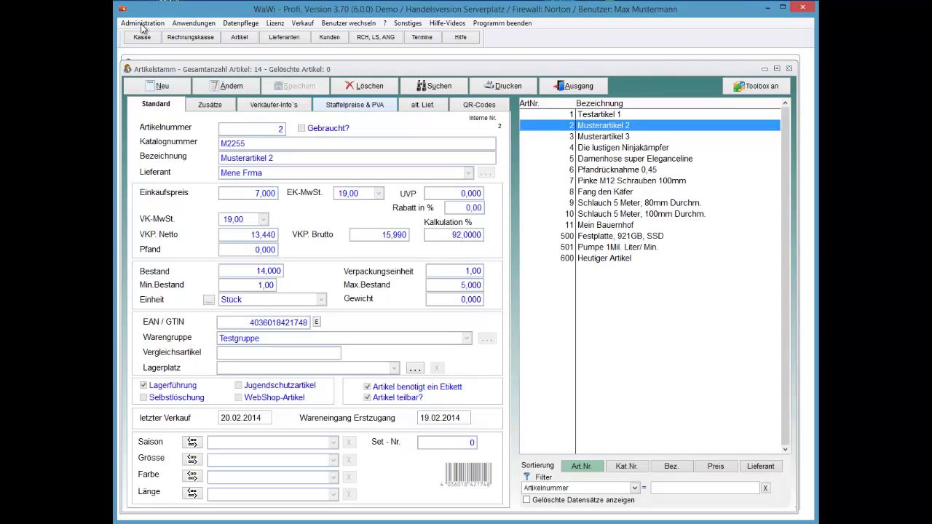
click(230, 86)
click(378, 193)
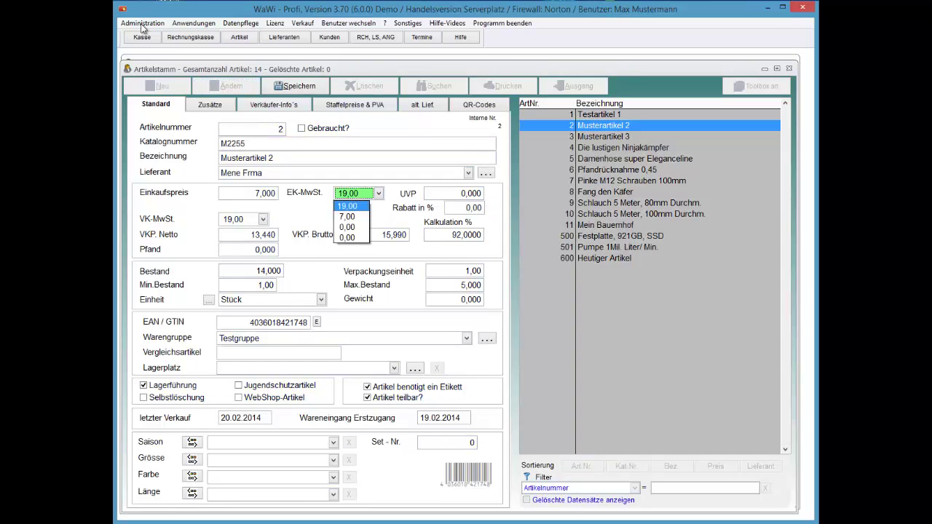
key(Down)
key(Down)
key(Up)
key(Return)
key(Tab)
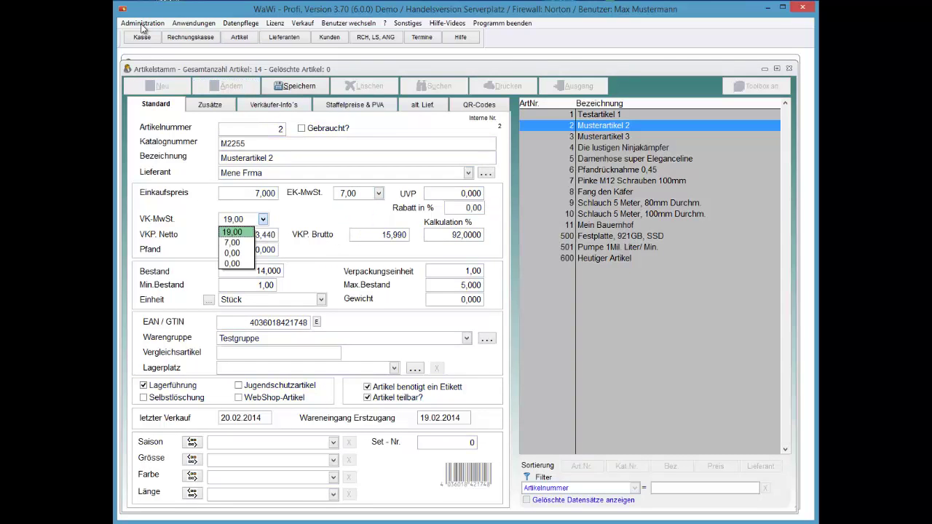
key(Down)
key(Return)
key(Tab)
key(Tab)
Step: Set the gross sales price of Musterartikel 2 to 14,99 and save the article changes
double_click(375, 235)
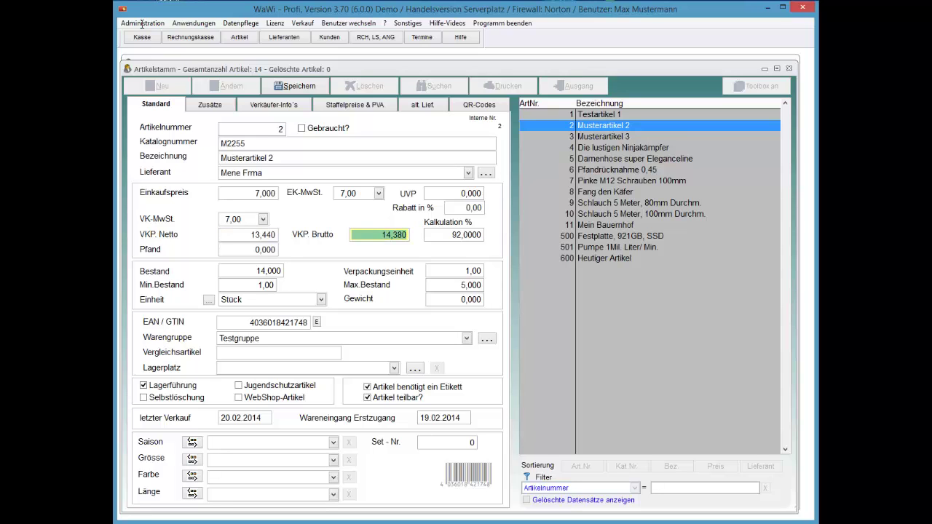
text(14,99)
key(Return)
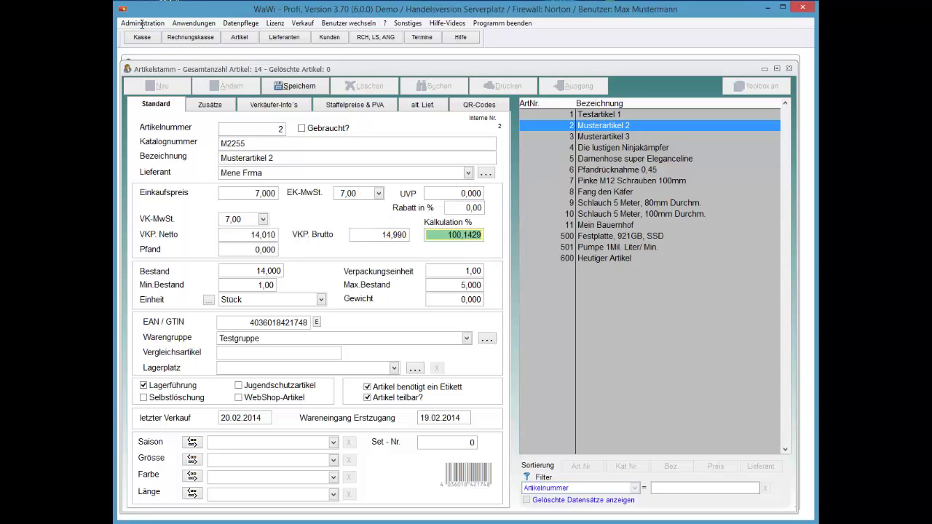
key(alt+s)
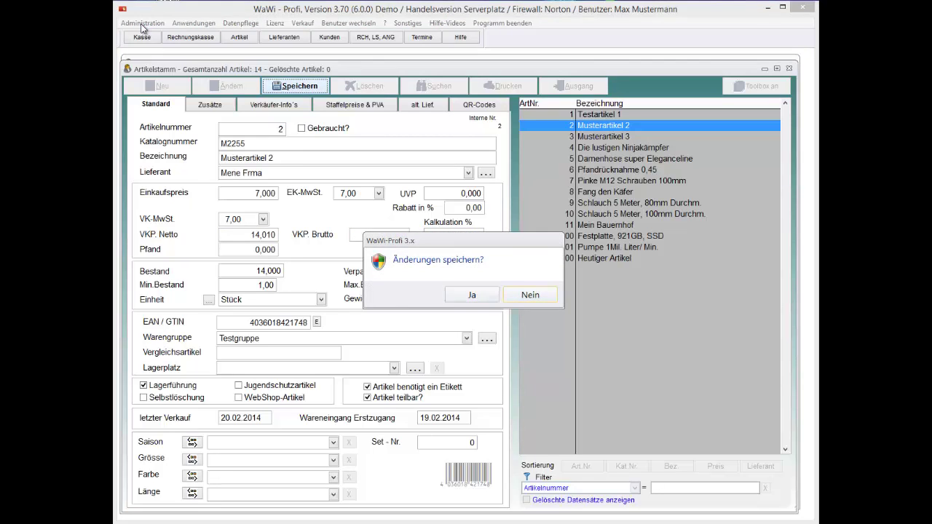
key(Return)
Step: Compare the VAT rates and prices of Musterartikel 2 and Musterartikel 3, and close the article master
key(Down)
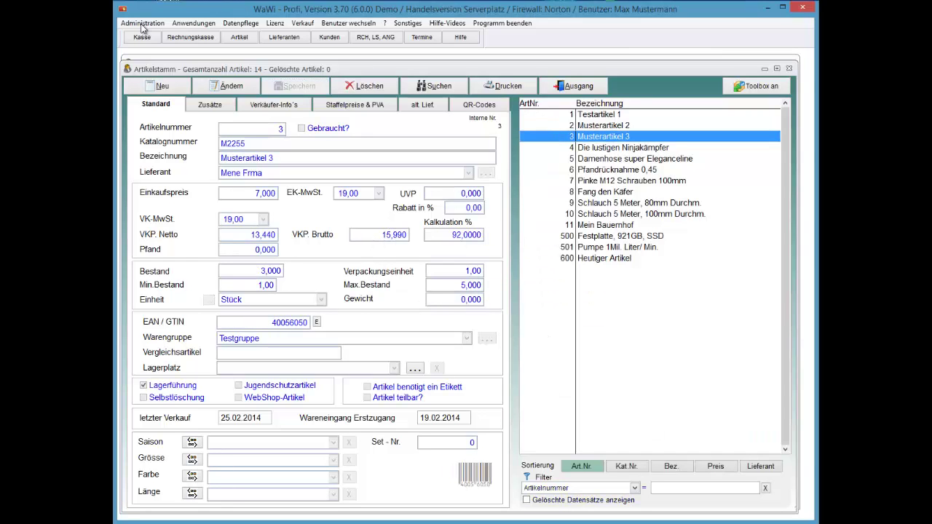
key(Up)
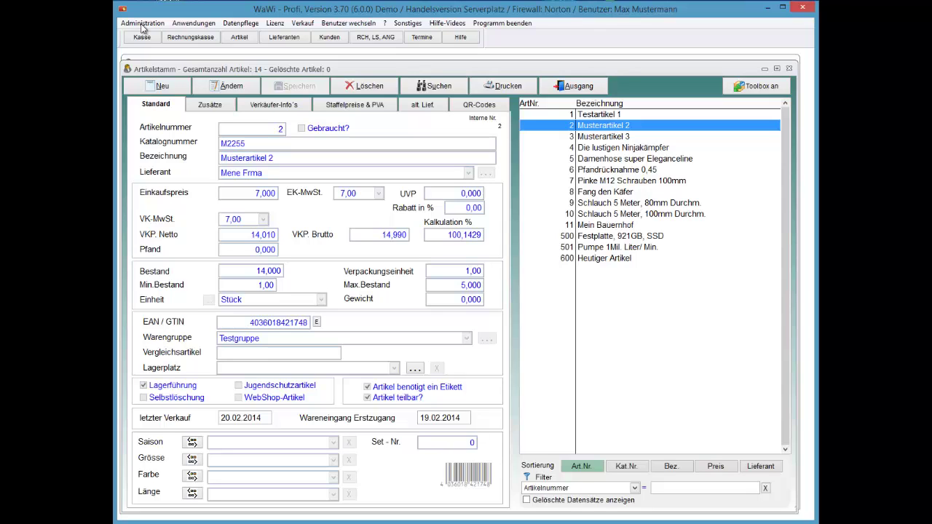
key(Down)
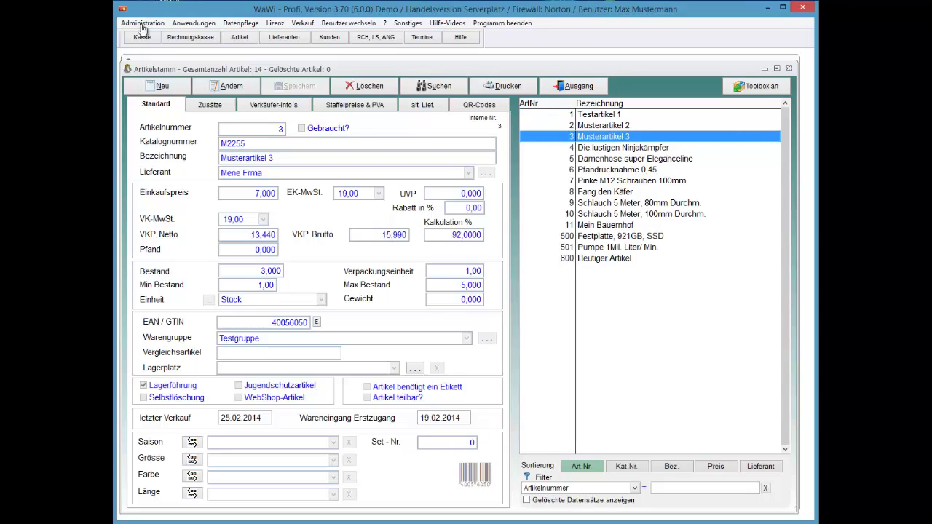
key(Escape)
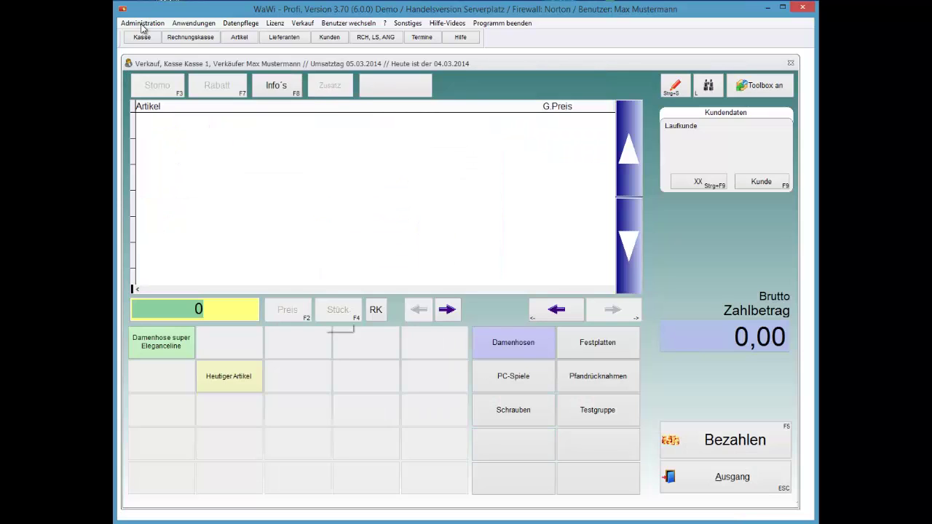
Step: Find Musterartikel 2 in the article search and add one unit to the sale
key(l)
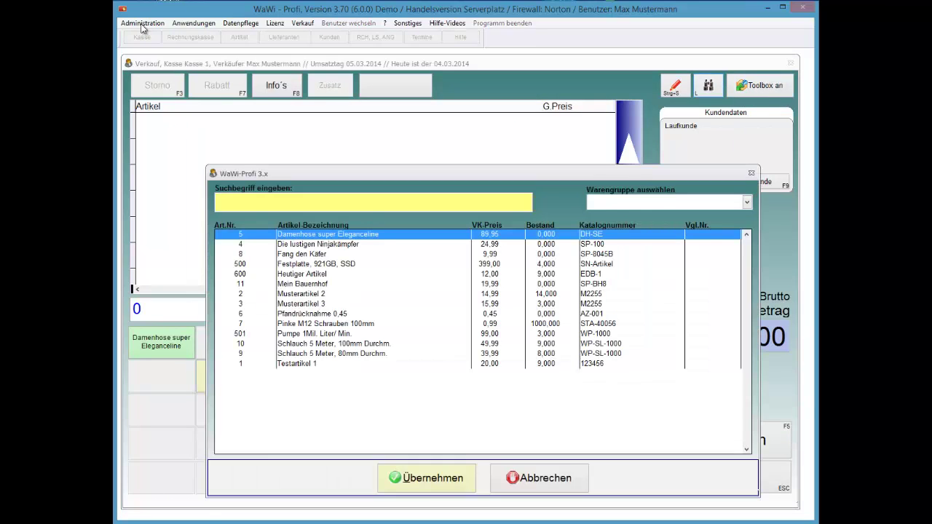
key(Down)
key(Down)
key(Down)
key(Down)
key(Down)
key(Down)
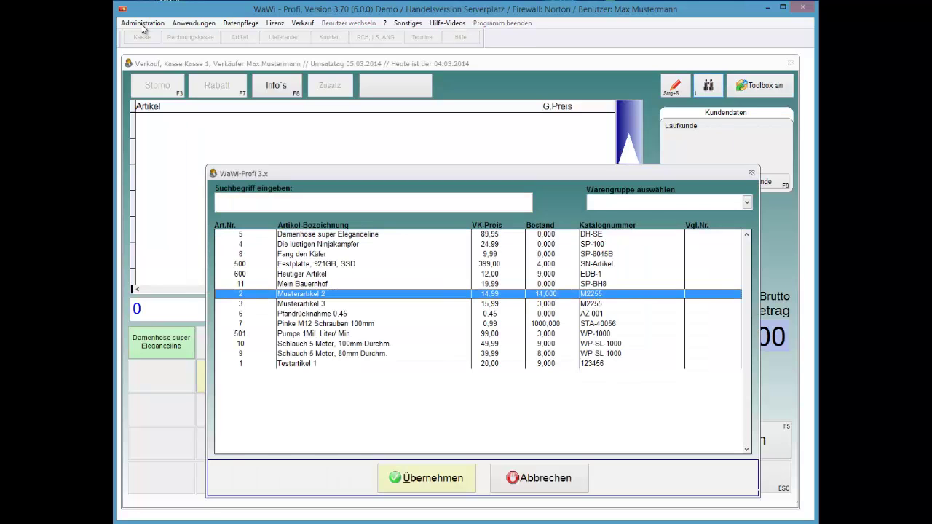
key(Return)
key(Return)
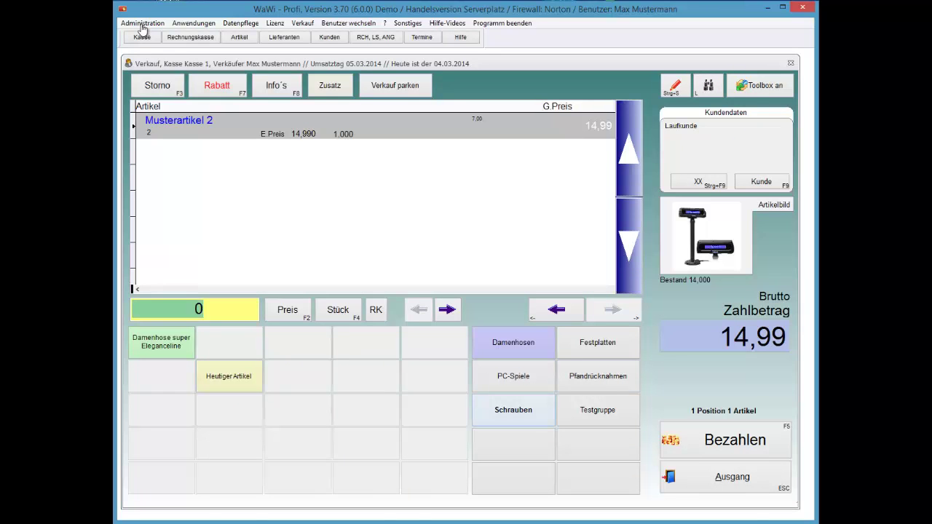
Step: Find Musterartikel 3 in the article search and add one unit to the sale
key(ctrl+l)
key(Down)
key(Down)
key(Down)
key(Down)
key(Down)
key(Down)
key(Down)
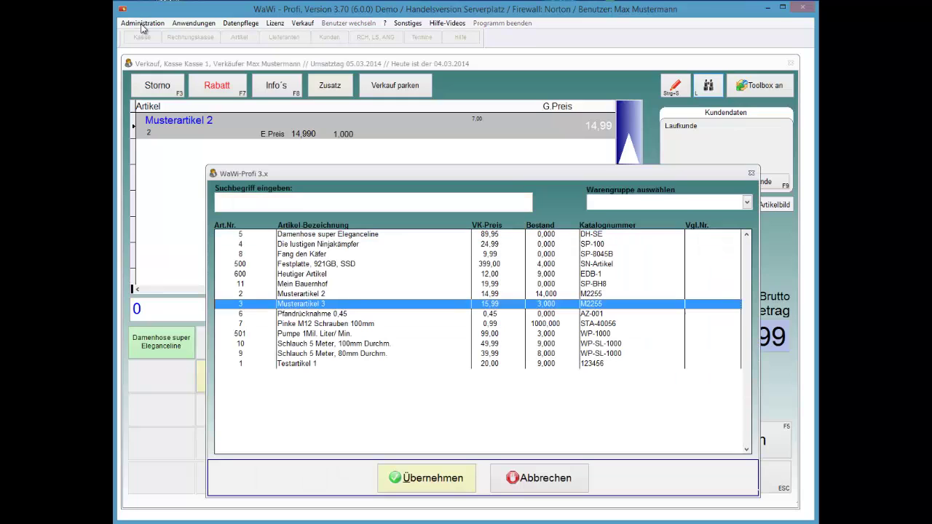
key(Return)
key(Return)
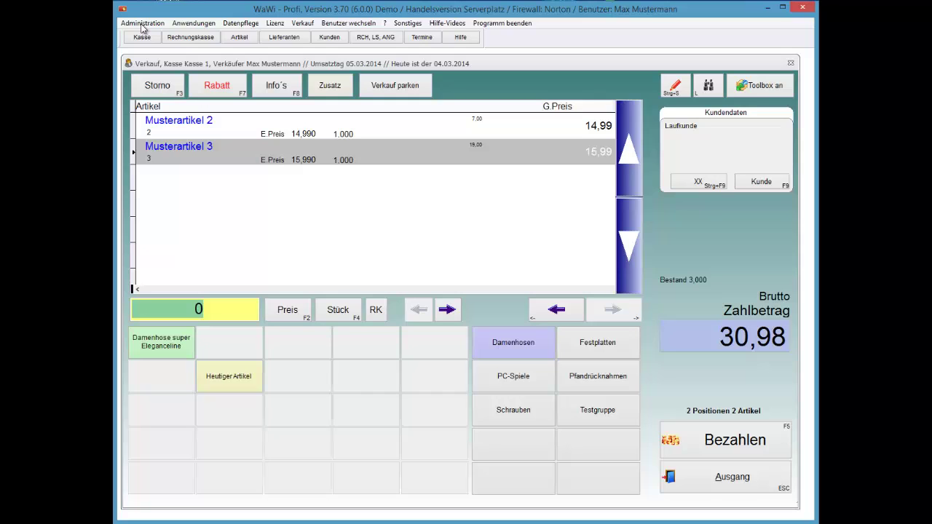
Step: Pay for the sale by redeeming the 20,00 voucher and settling the remainder with 20 in cash
key(F5)
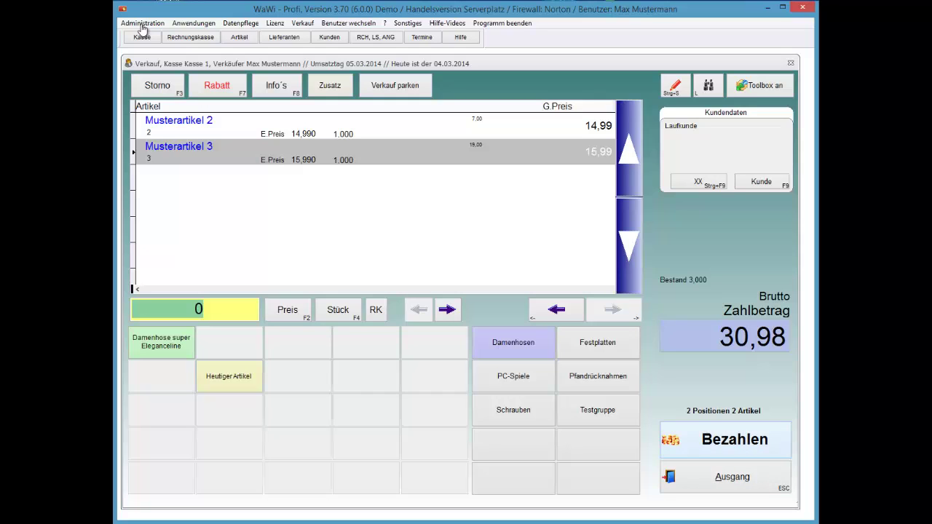
key(F5)
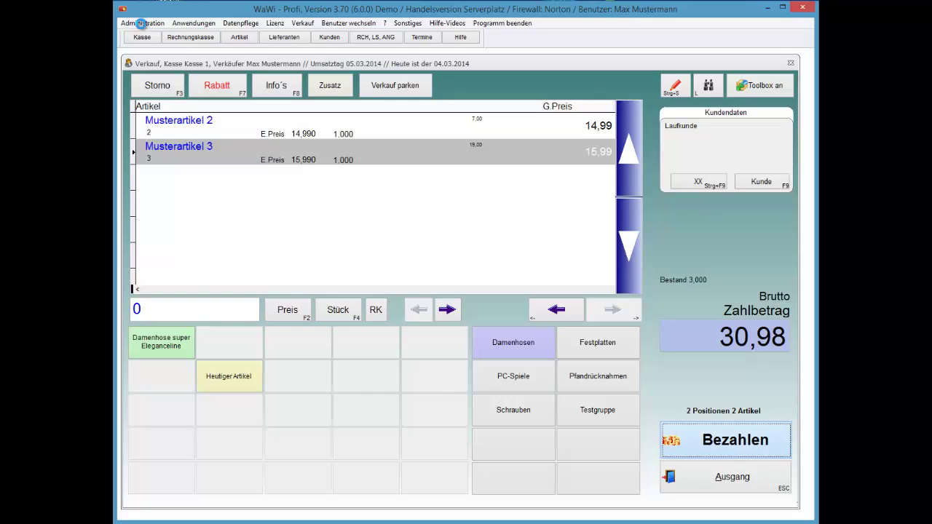
key(g)
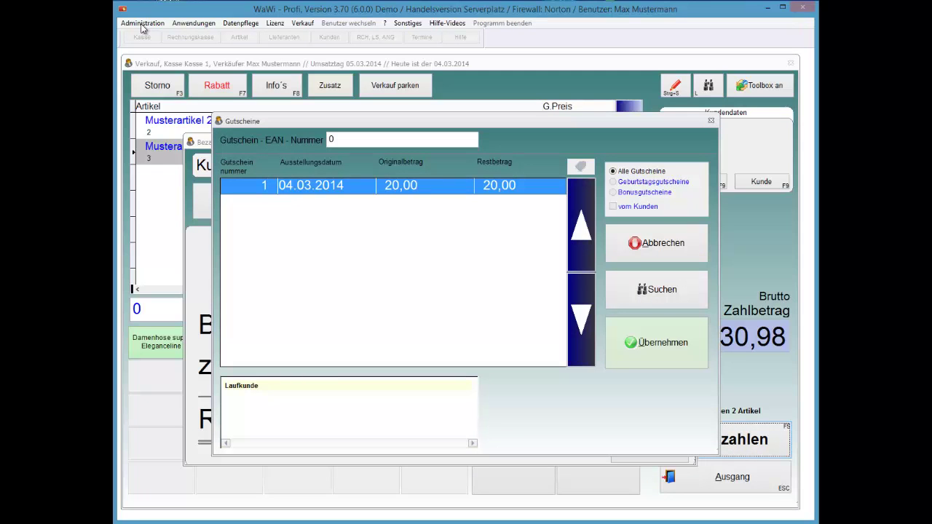
key(Return)
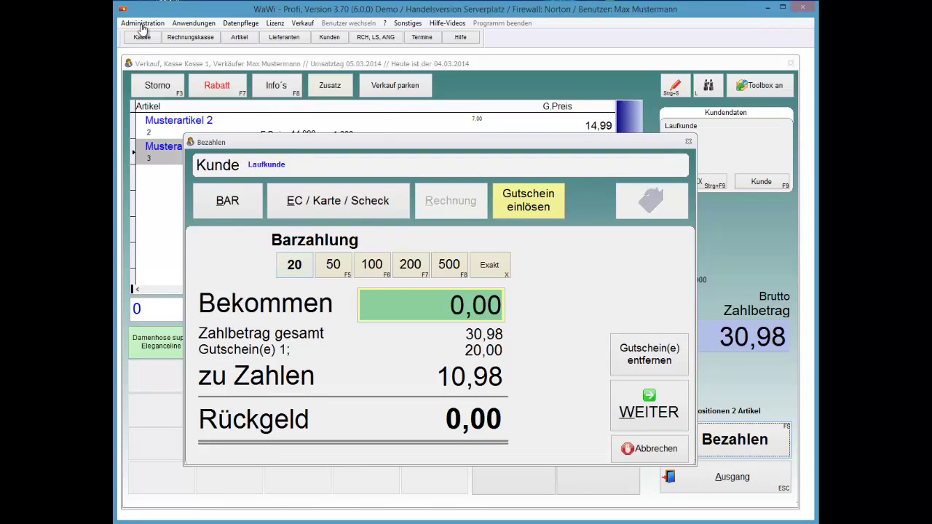
key(F4)
key(Return)
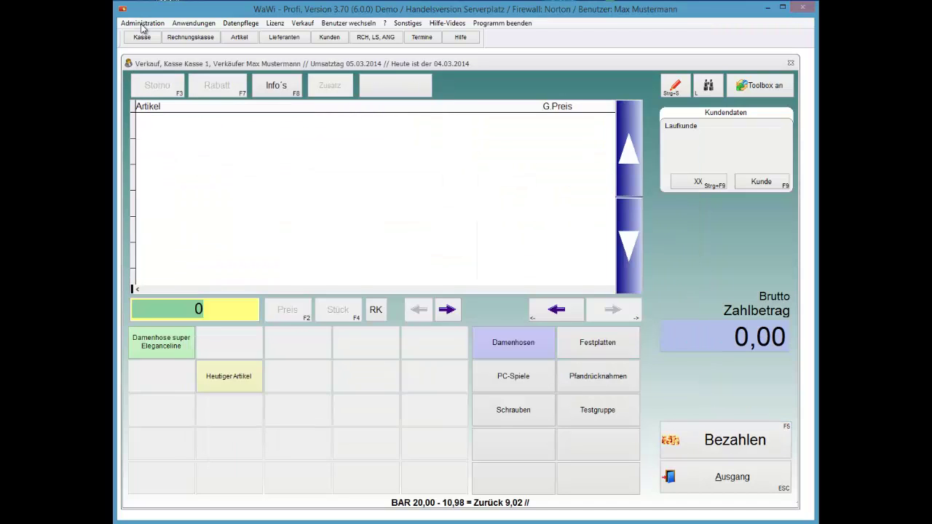
Step: Open the receipt copy of the completed sale and examine the included VAT lines for 19,00% and 7,00%
key(l)
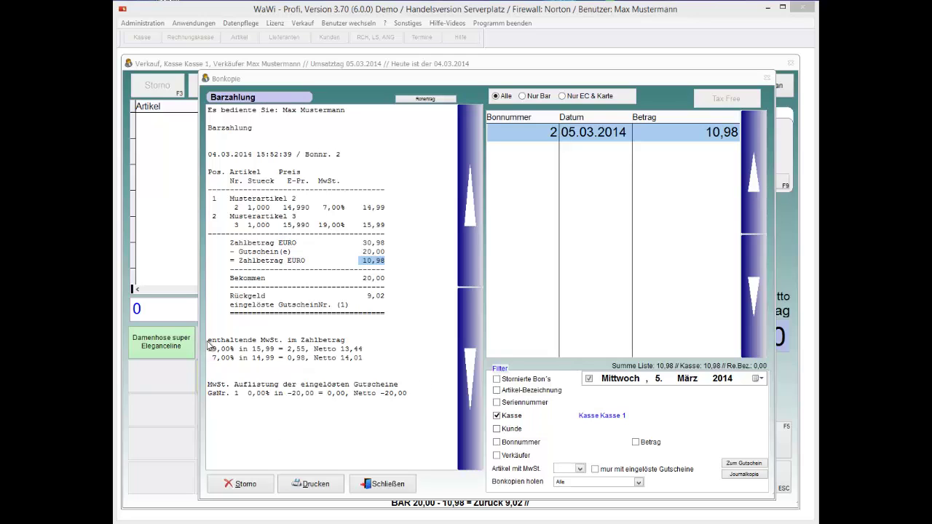
drag(208, 340, 345, 340)
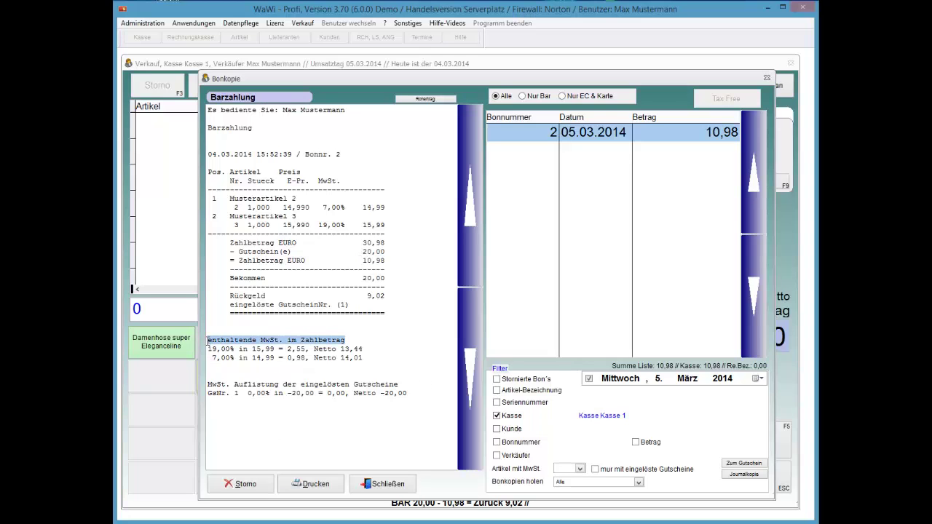
mouse_move(257, 349)
mouse_down()
mouse_move(273, 348)
mouse_move(208, 349)
mouse_up()
drag(274, 357, 212, 358)
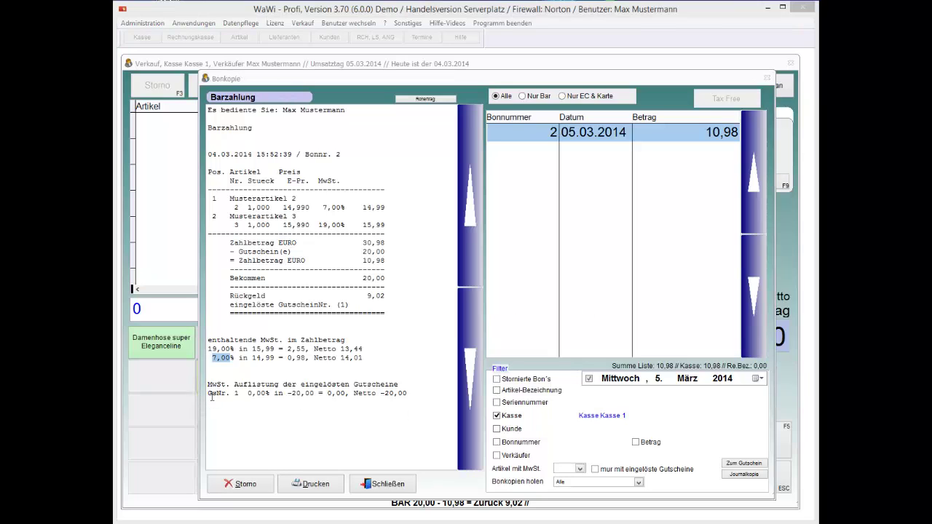
Step: Examine the receipt's VAT listing for redeemed vouchers, including the voucher's VAT rate, VAT amount and net amount
mouse_move(229, 386)
mouse_down()
mouse_move(241, 385)
mouse_move(229, 386)
mouse_up()
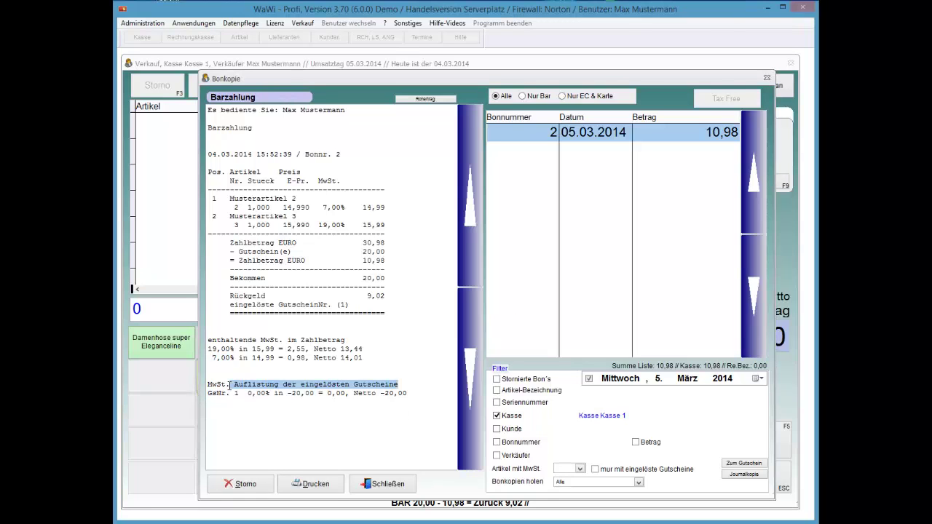
click(287, 393)
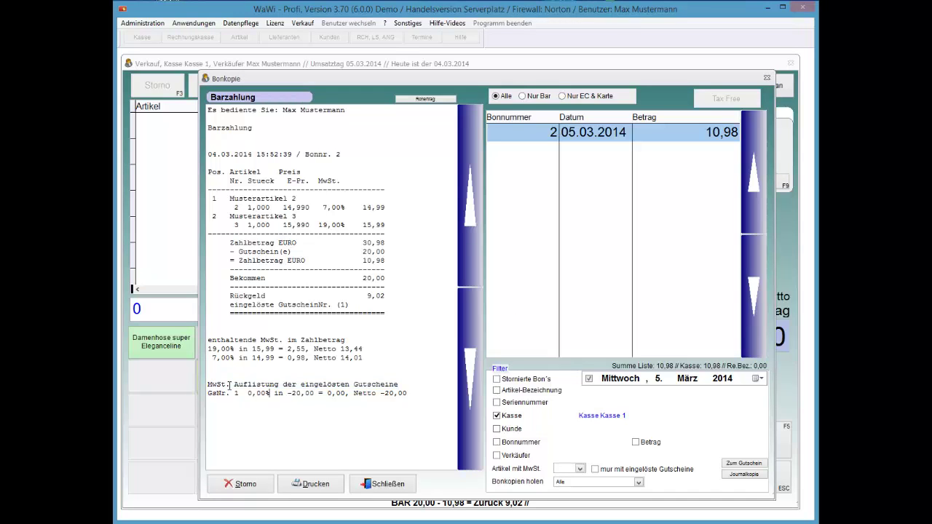
key(shift+Left)
key(shift+Left)
key(shift+Left)
key(shift+Left)
key(shift+Left)
key(shift+Left)
key(Down)
key(Down)
key(shift+Right)
key(shift+Right)
key(shift+Right)
key(shift+Right)
key(shift+Right)
key(shift+Right)
key(shift+Right)
key(Down)
key(Down)
key(shift+Left)
key(shift+Left)
key(shift+Left)
key(shift+Left)
key(shift+Left)
key(shift+Left)
Step: Turn off the date filter in the receipt copies and compare the voucher sale on receipt 1 with receipt 2
key(Down)
key(Down)
key(Down)
key(Down)
key(Down)
key(Down)
key(Down)
key(Down)
key(Down)
key(Down)
key(Down)
key(Down)
key(space)
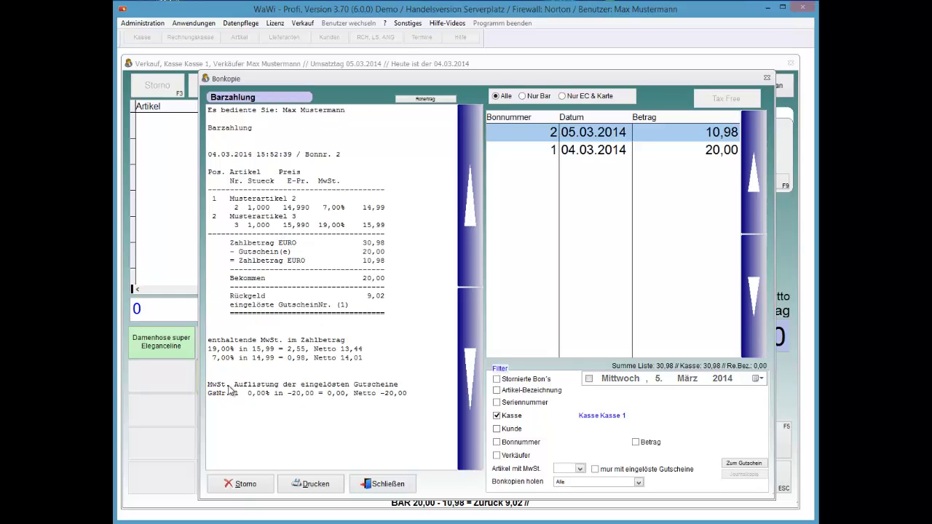
key(Down)
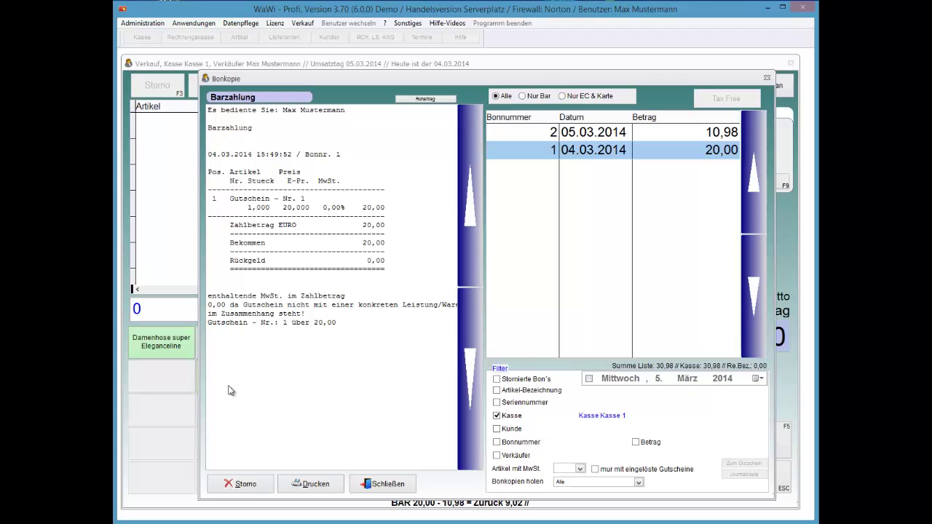
key(Up)
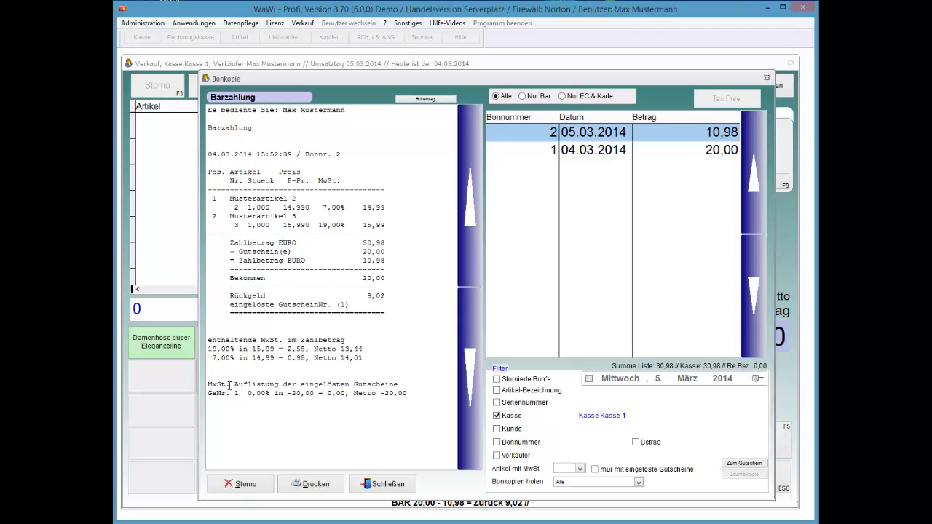
Step: Review the voucher sale on receipt 1 again, check the 19,00% and 7,00% VAT amounts on receipt 2, and close the receipt copies
key(Down)
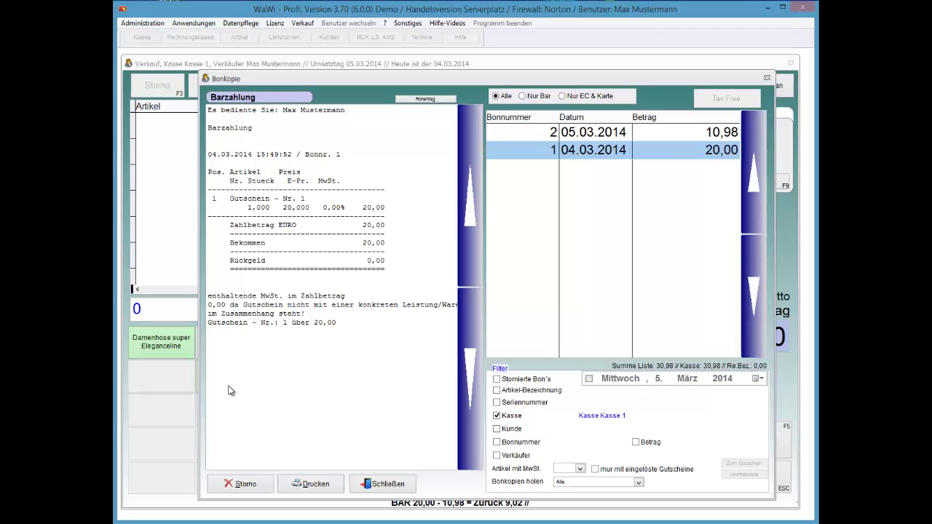
key(Up)
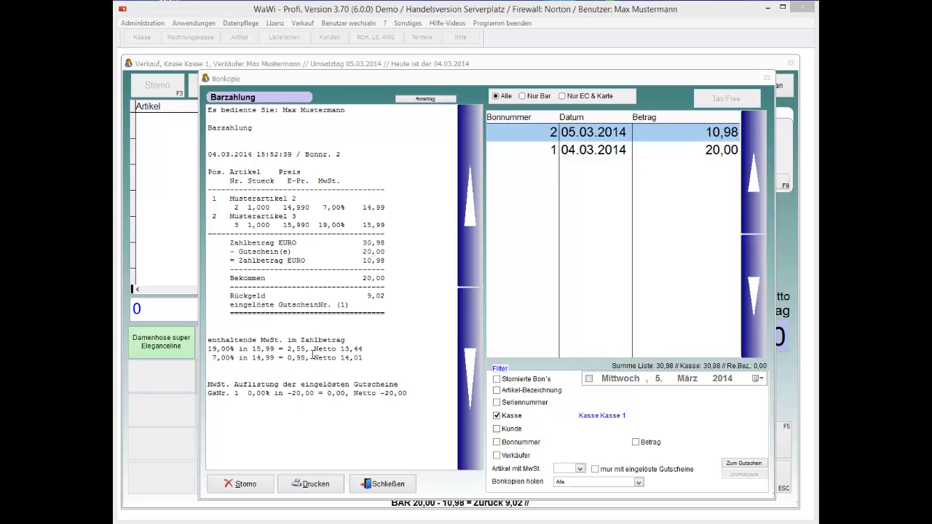
drag(286, 349, 306, 358)
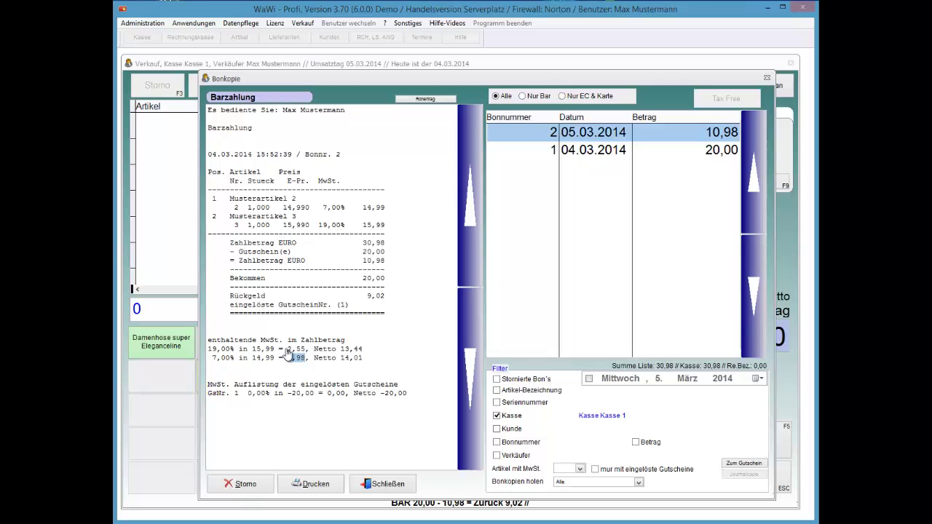
key(Escape)
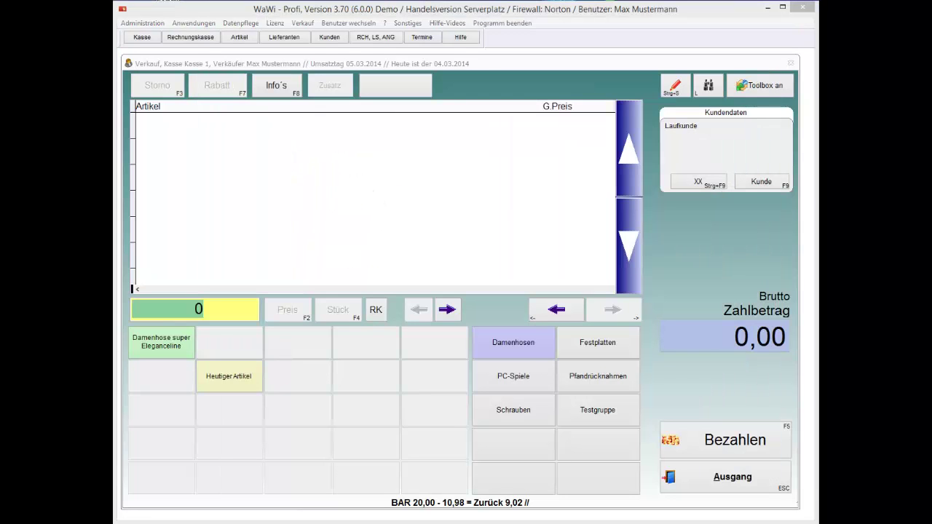
Step: Leave the register by carrying out the daily closing for 05.03.2014 on Kasse 1 and printing its journal to the A4 printer
click(737, 483)
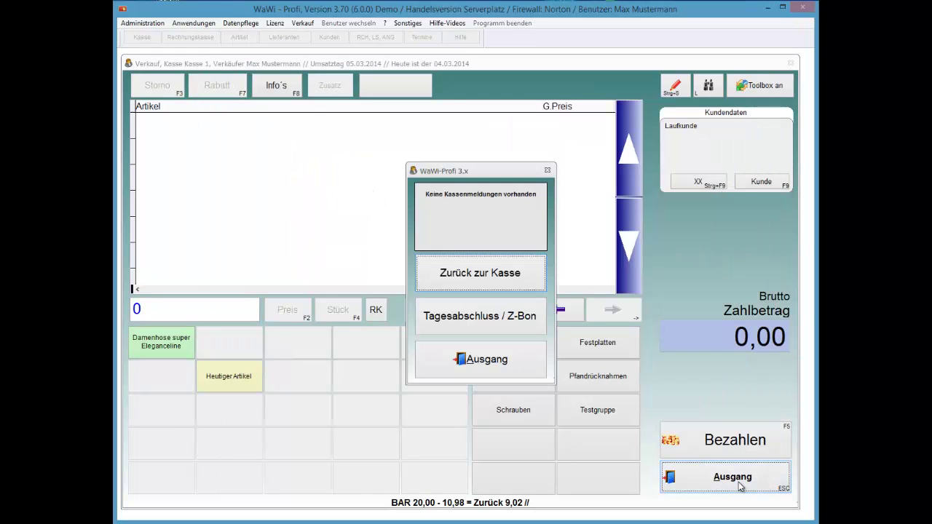
key(Tab)
key(Return)
key(Return)
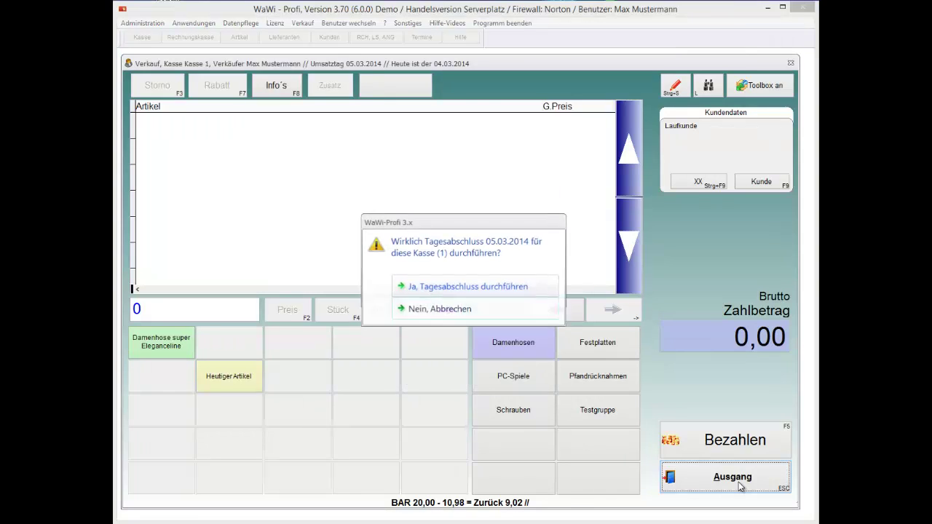
key(Return)
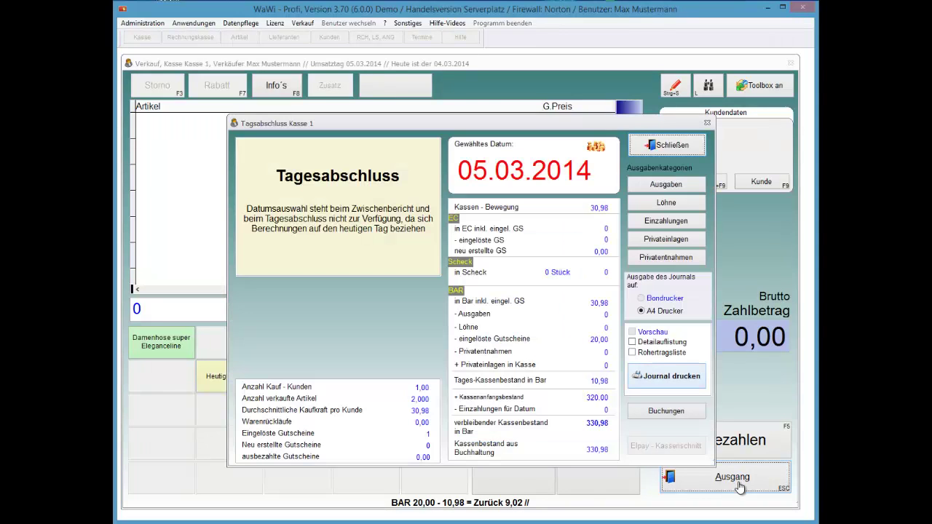
key(Return)
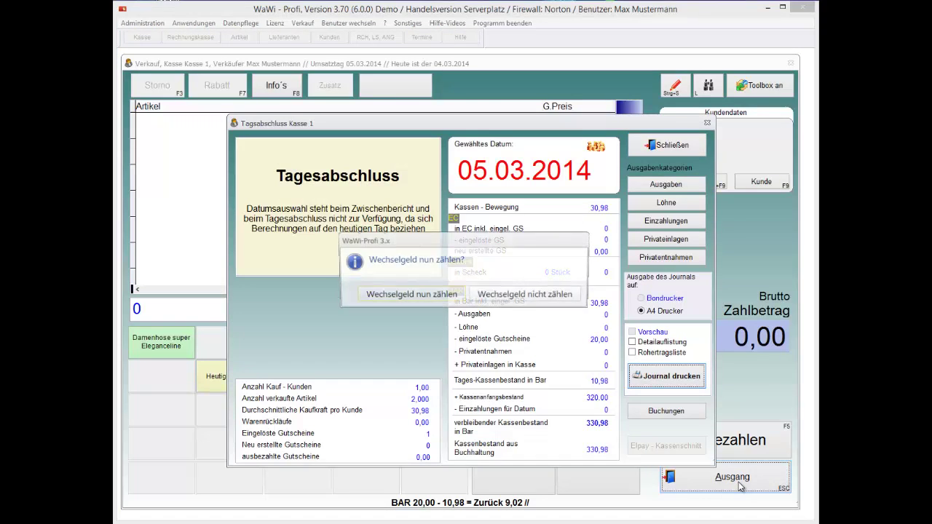
key(Return)
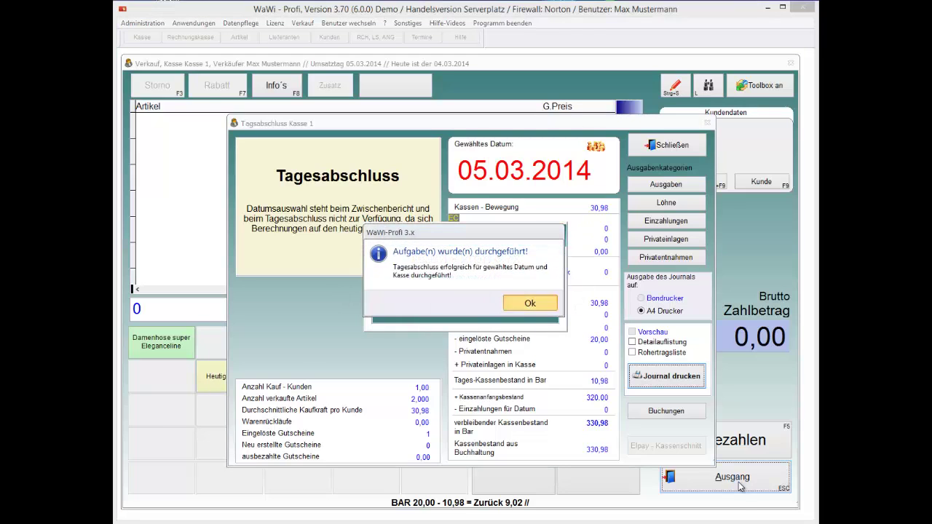
key(Return)
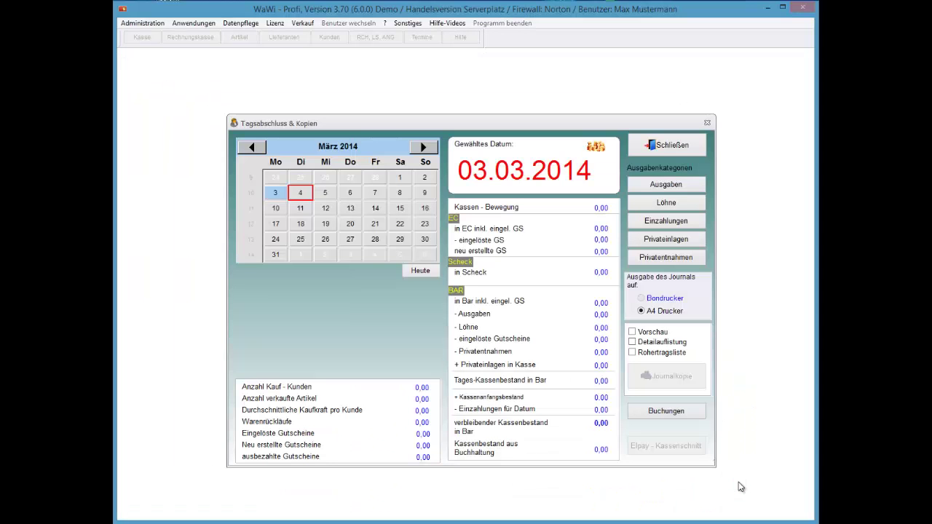
Step: Select 05.03.2014 as the closing day in the journal copies
key(Right)
key(Right)
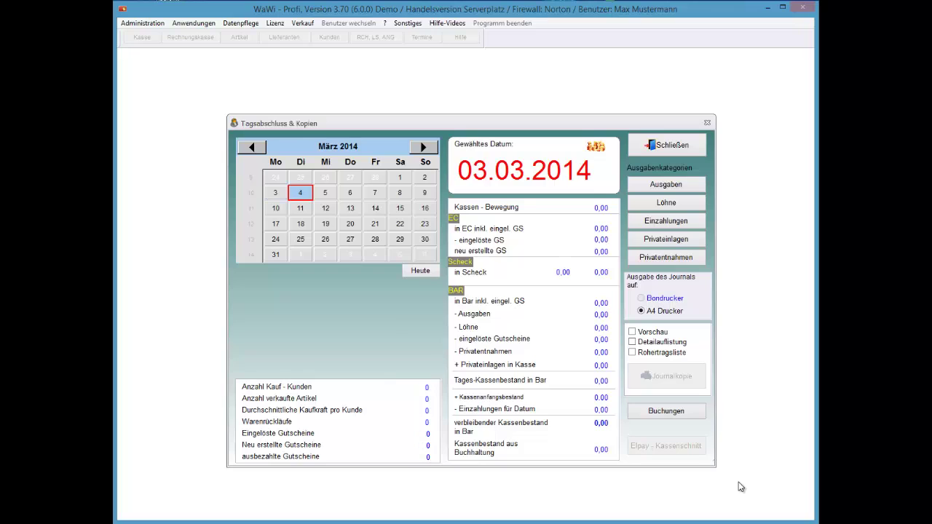
key(Tab)
key(Tab)
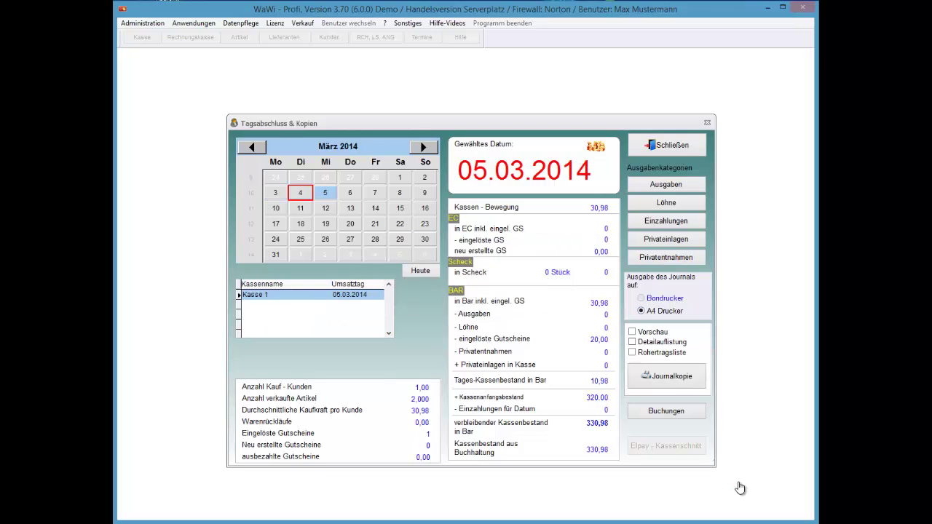
Step: Enable the preview option and open the journal copy for Kasse 1 without counting the change
key(space)
key(Tab)
key(Tab)
key(Tab)
key(space)
key(Tab)
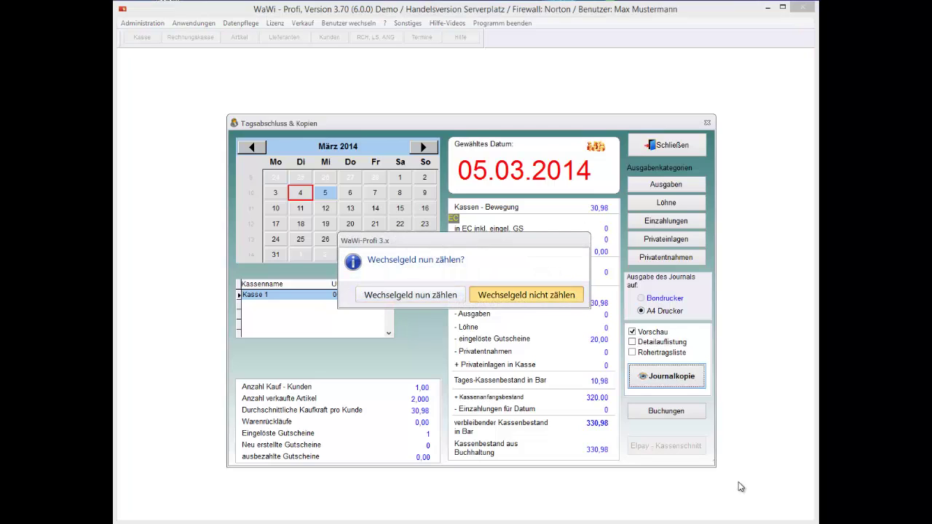
key(space)
key(Tab)
key(Tab)
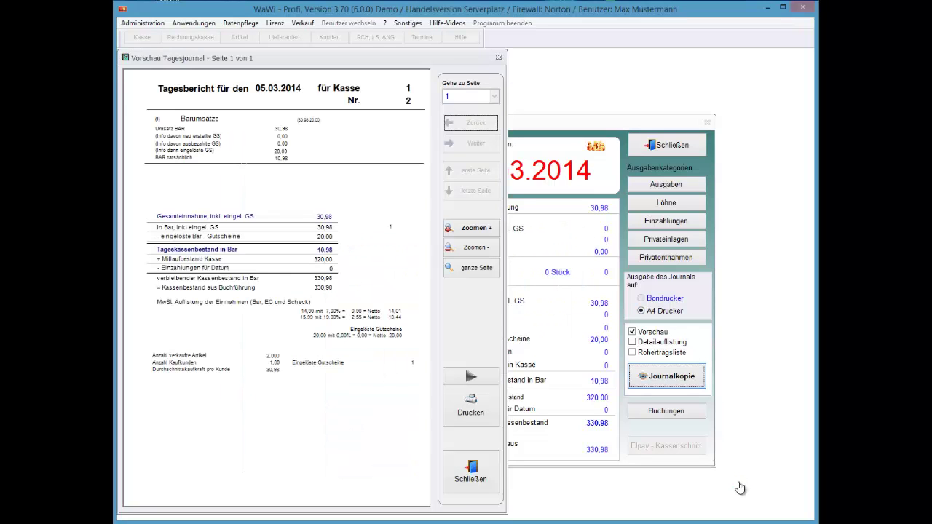
Step: Enlarge the daily journal preview to examine the VAT listing of income and redeemed vouchers, and close the journal copies
key(space)
key(space)
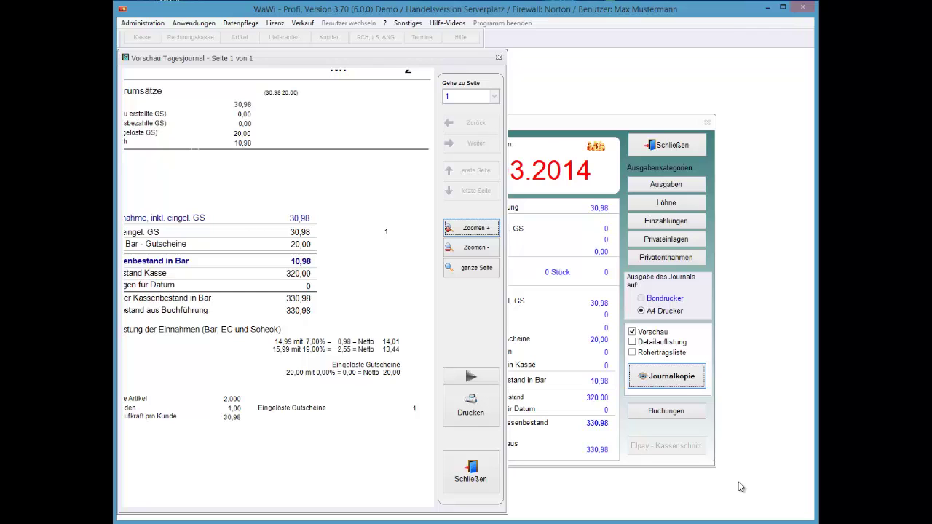
key(Escape)
key(Escape)
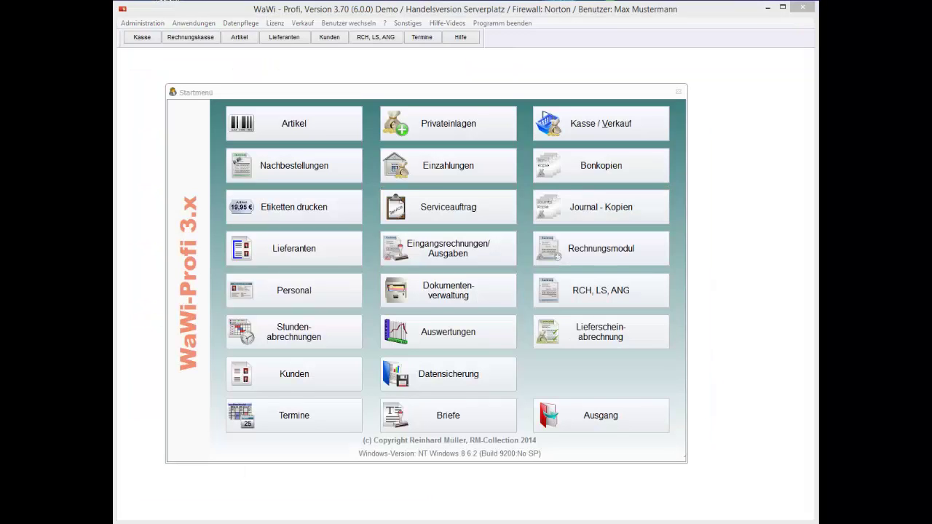
Step: Open the monthly tax report for month 3 of 2014 from the evaluations
click(451, 339)
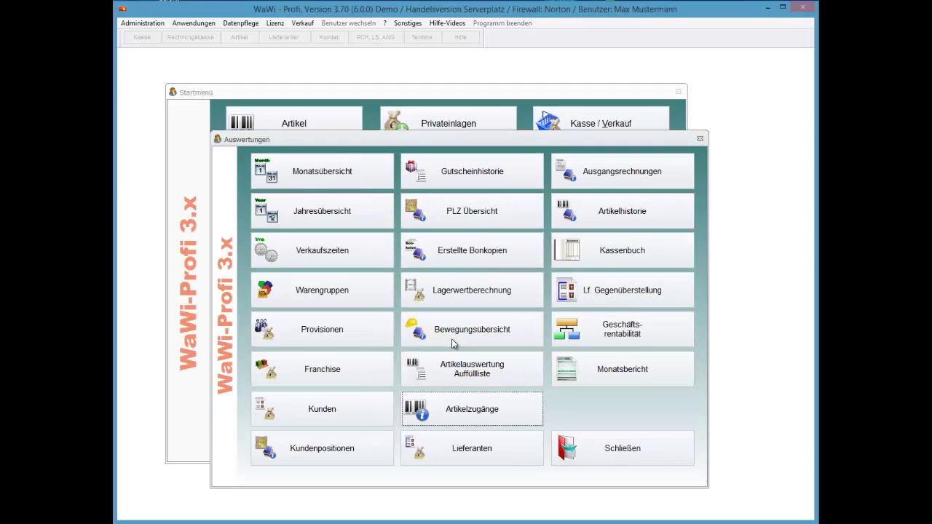
key(Tab)
key(Return)
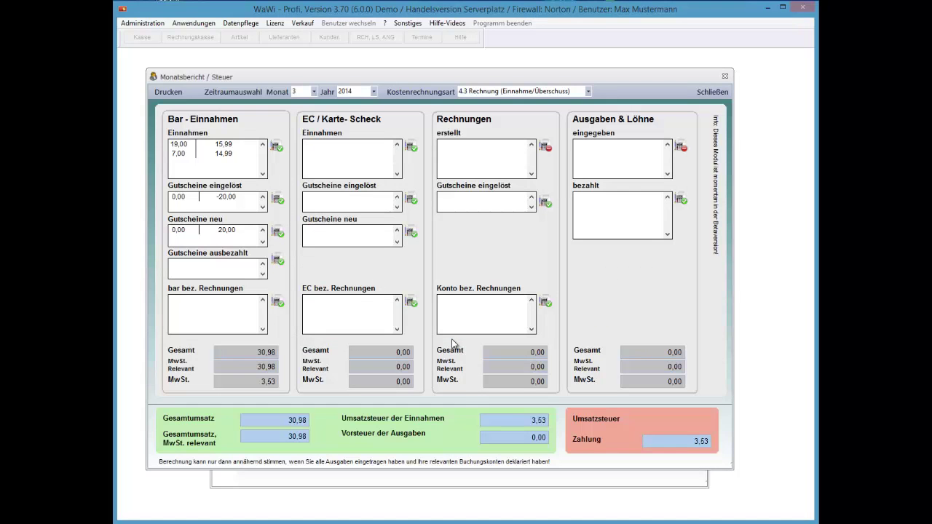
Step: Examine the monthly report's cash income by VAT rate together with the entries for redeemed and newly issued vouchers
key(alt+Down)
key(Escape)
key(Down)
key(Down)
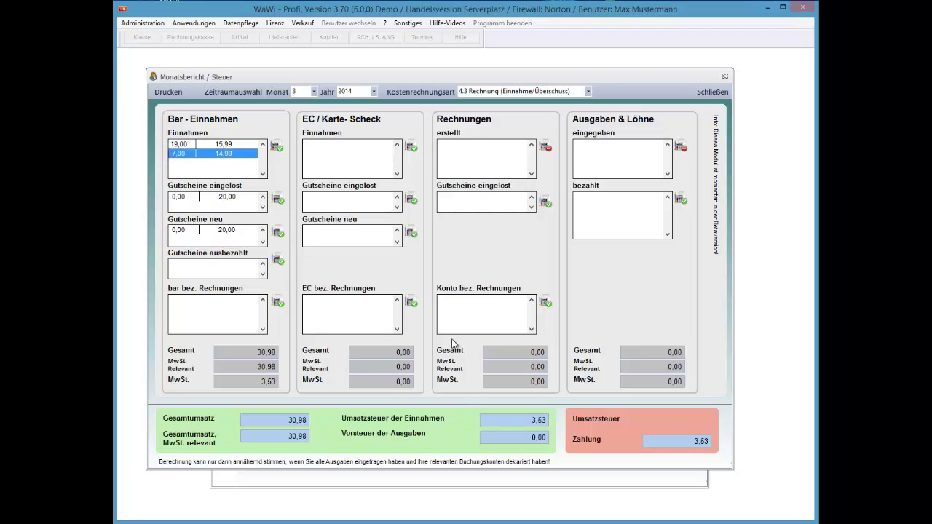
key(Tab)
key(Down)
key(Tab)
key(Down)
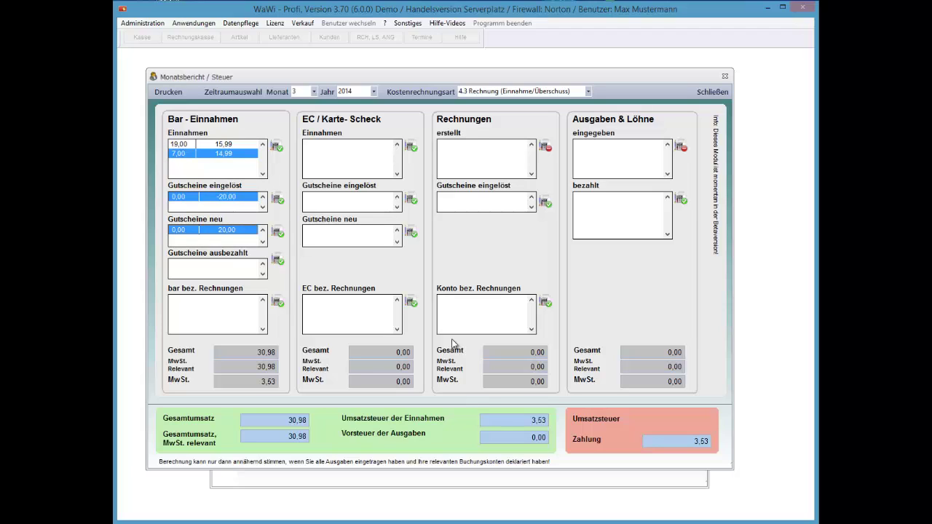